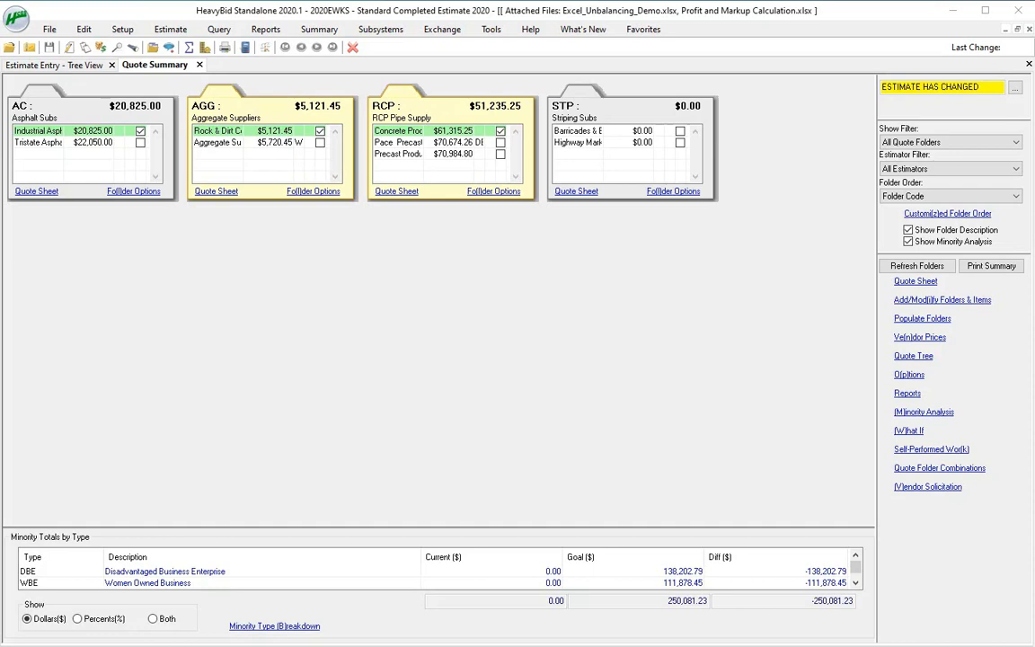
Turn on the Additive Quan and Unit fields in the AC quote sheet's Display Options.
{"action": "left_click", "coordinate": [36, 191]}
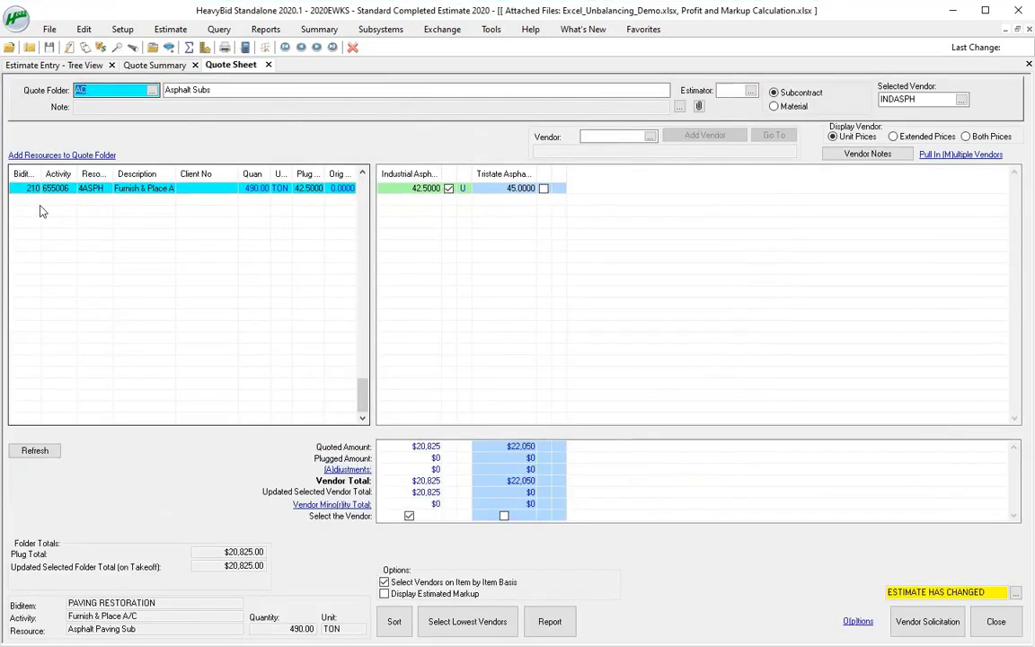
{"action": "left_click", "coordinate": [857, 619]}
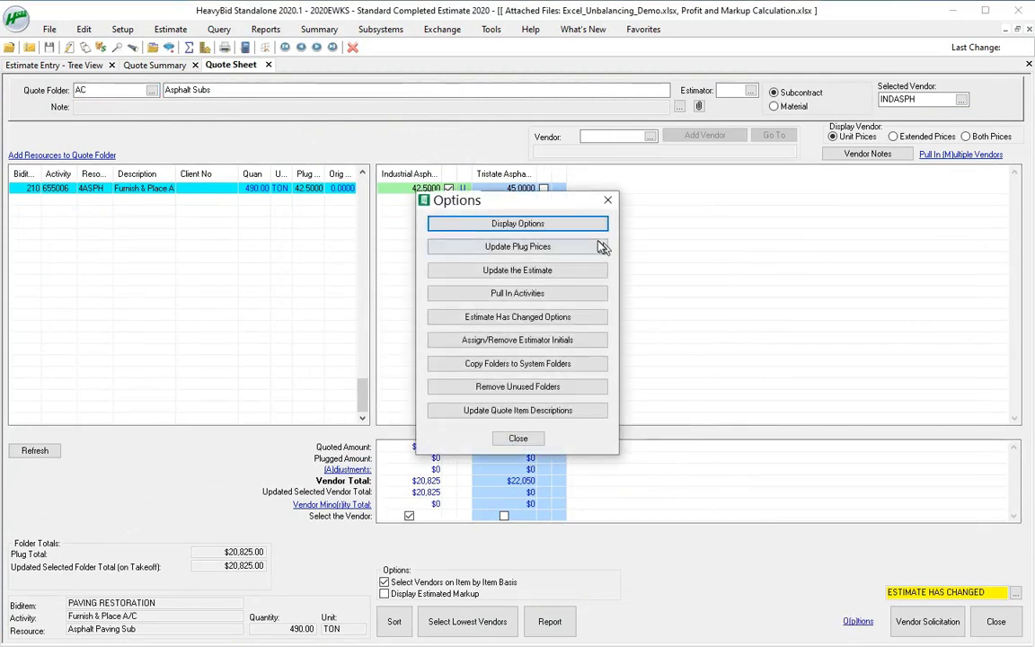
{"action": "left_click", "coordinate": [527, 225]}
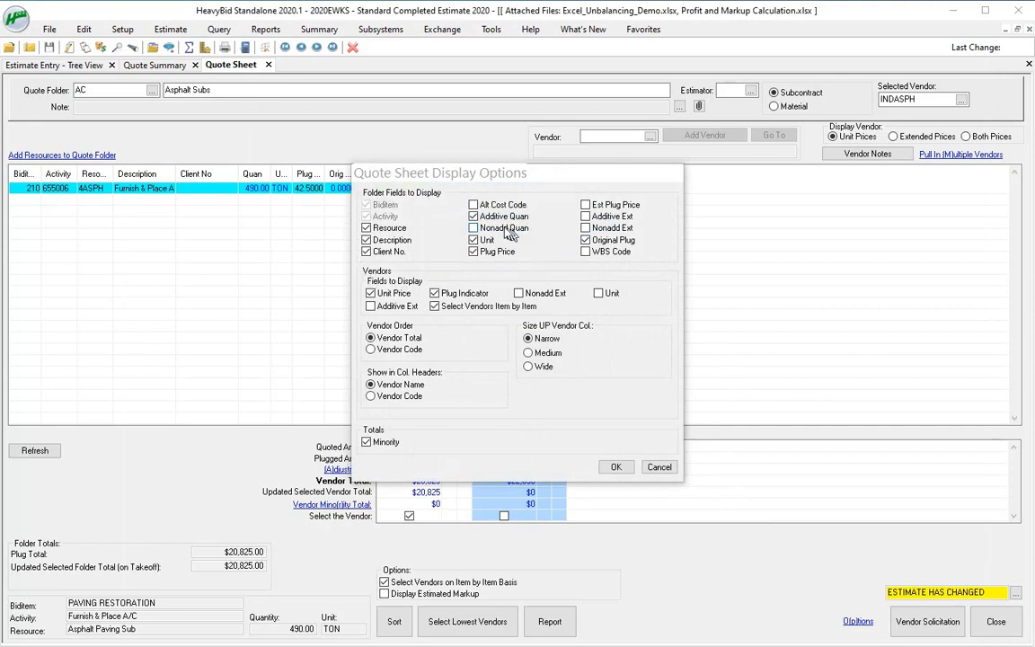
{"action": "left_click", "coordinate": [474, 218]}
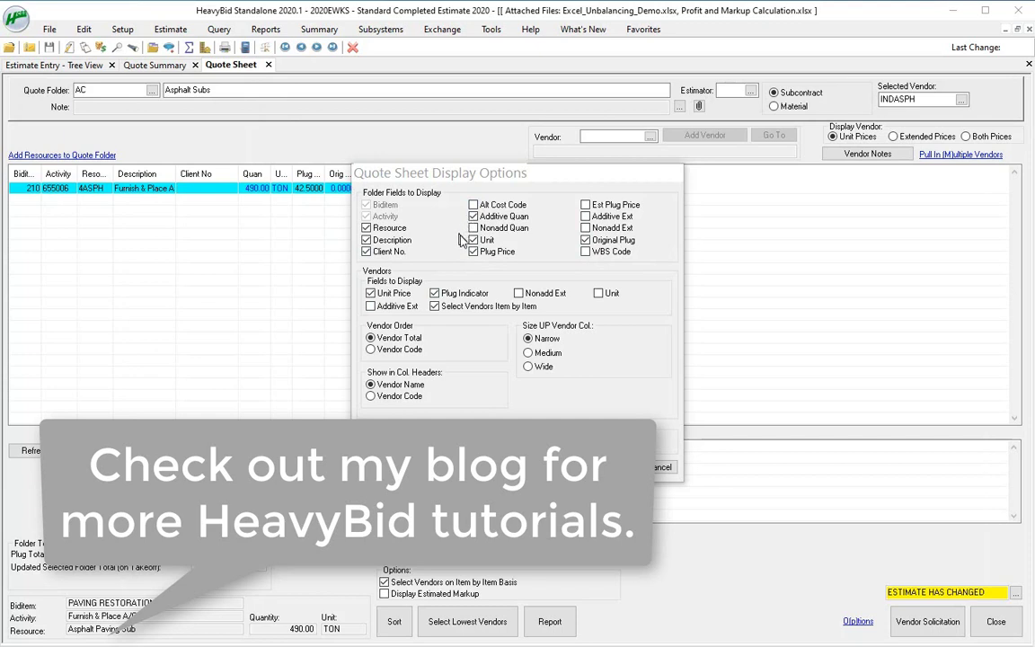
{"action": "left_click", "coordinate": [473, 241]}
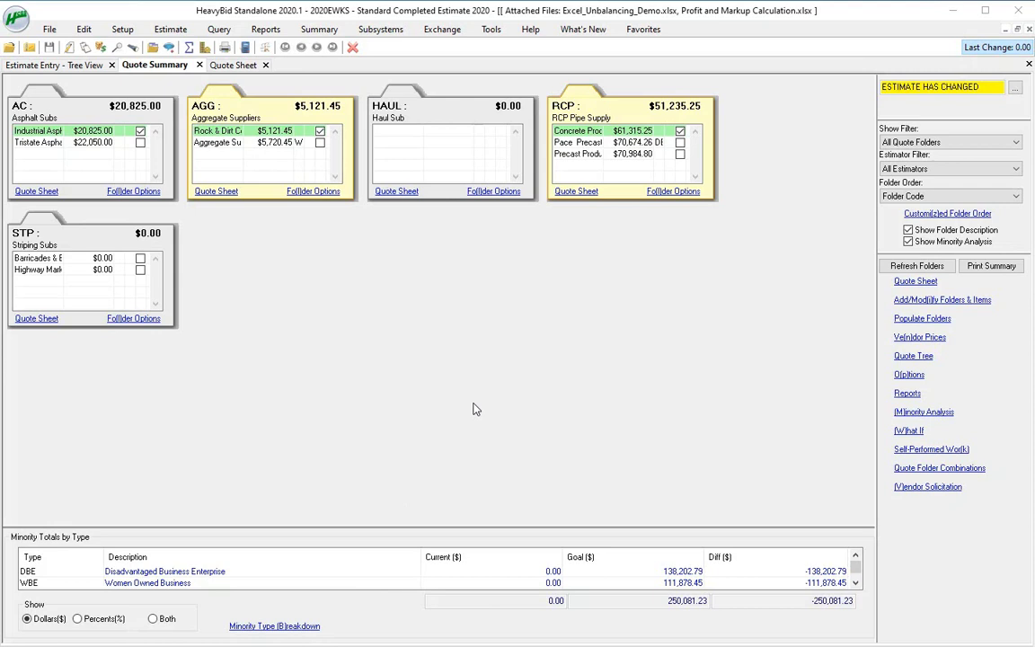
In the estimate tree view, select activity 201013 Haul Sub under biditem 50.
{"action": "left_click", "coordinate": [56, 64]}
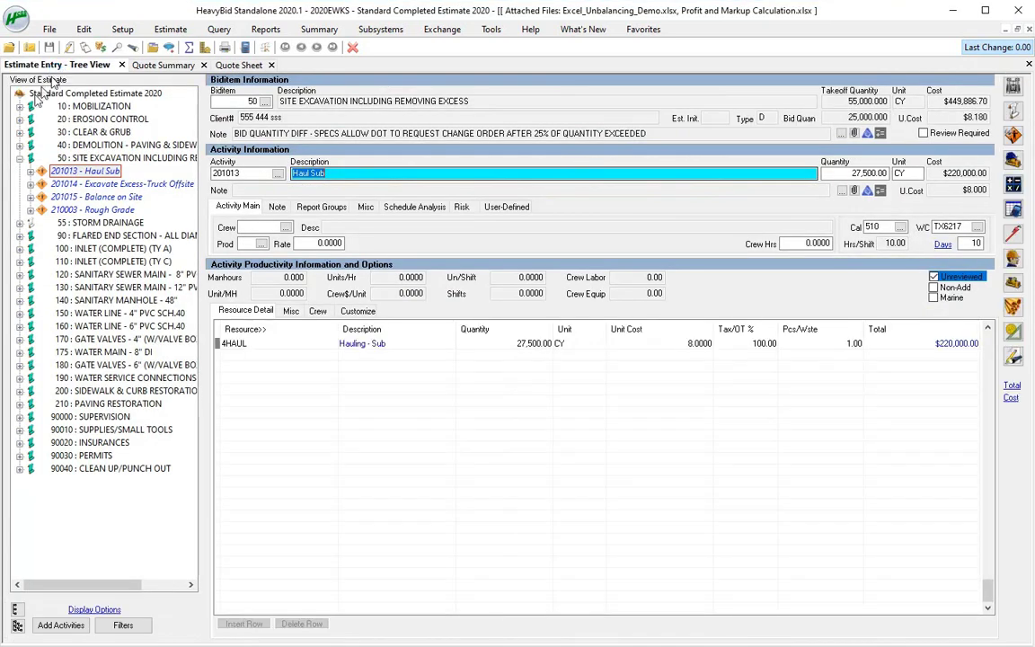
{"action": "left_click", "coordinate": [94, 170]}
{"action": "left_click", "coordinate": [152, 160]}
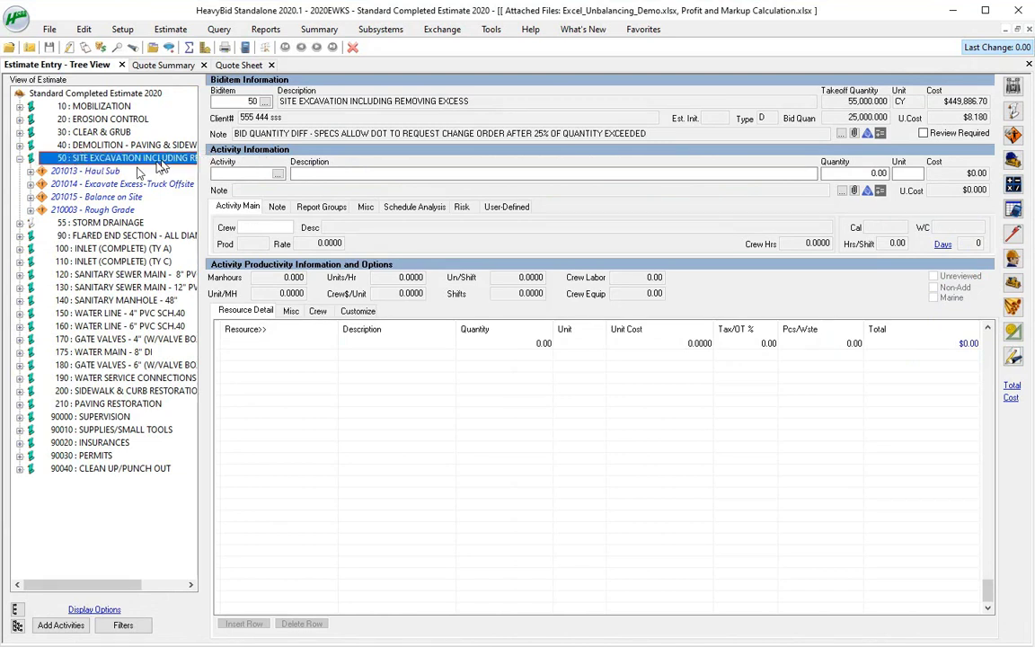
{"action": "left_click", "coordinate": [90, 171]}
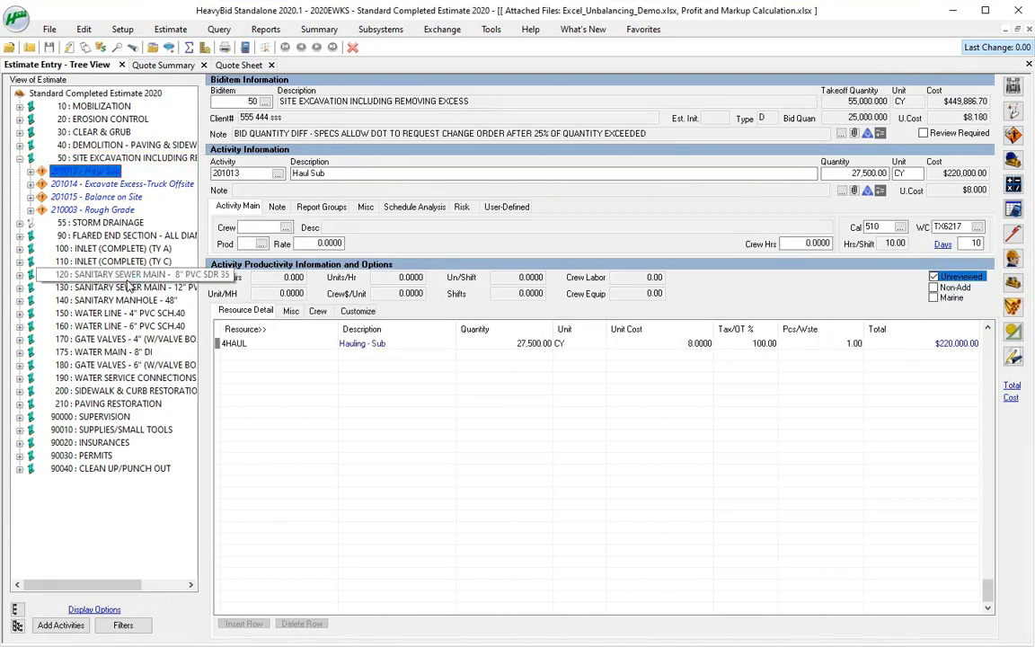
Review the activity's description 'Haul Sub' and its code 201013.
{"action": "left_click", "coordinate": [300, 171]}
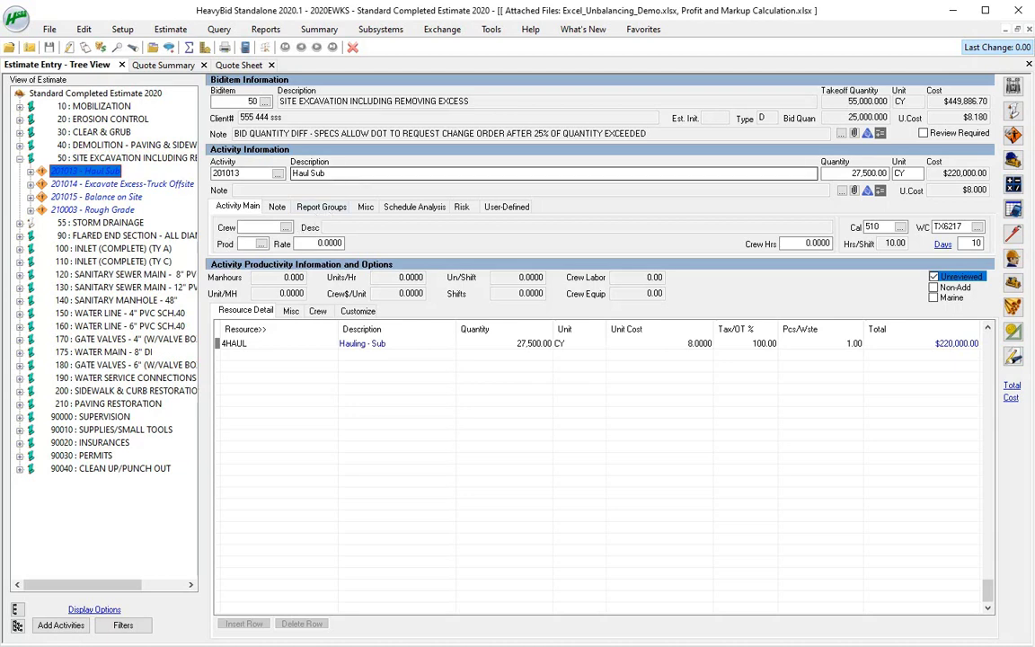
{"action": "left_click", "coordinate": [336, 175]}
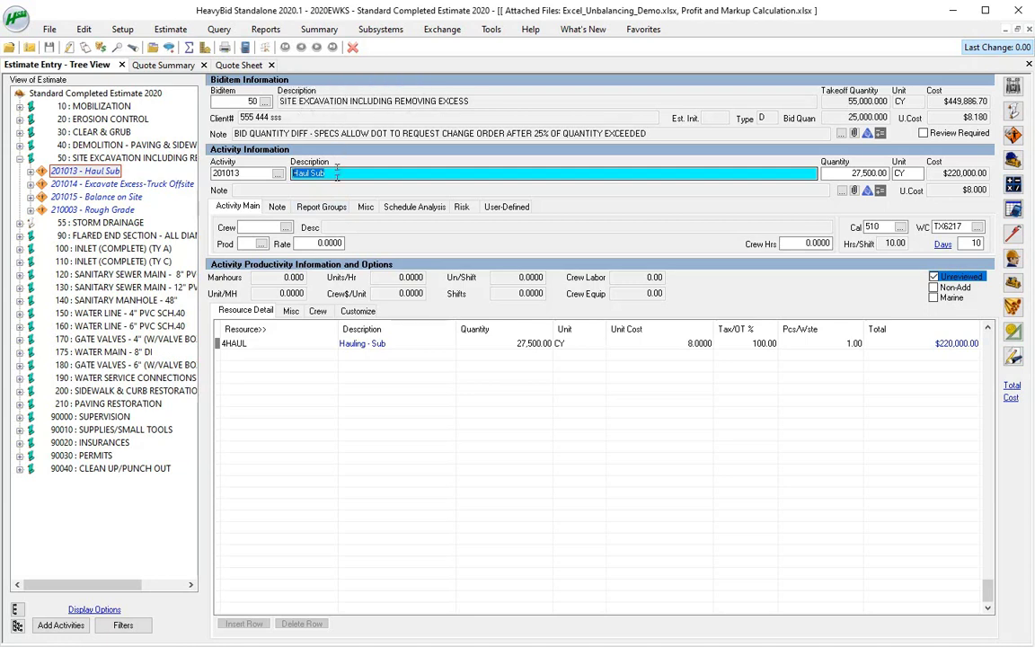
{"action": "key", "text": "shift+Tab"}
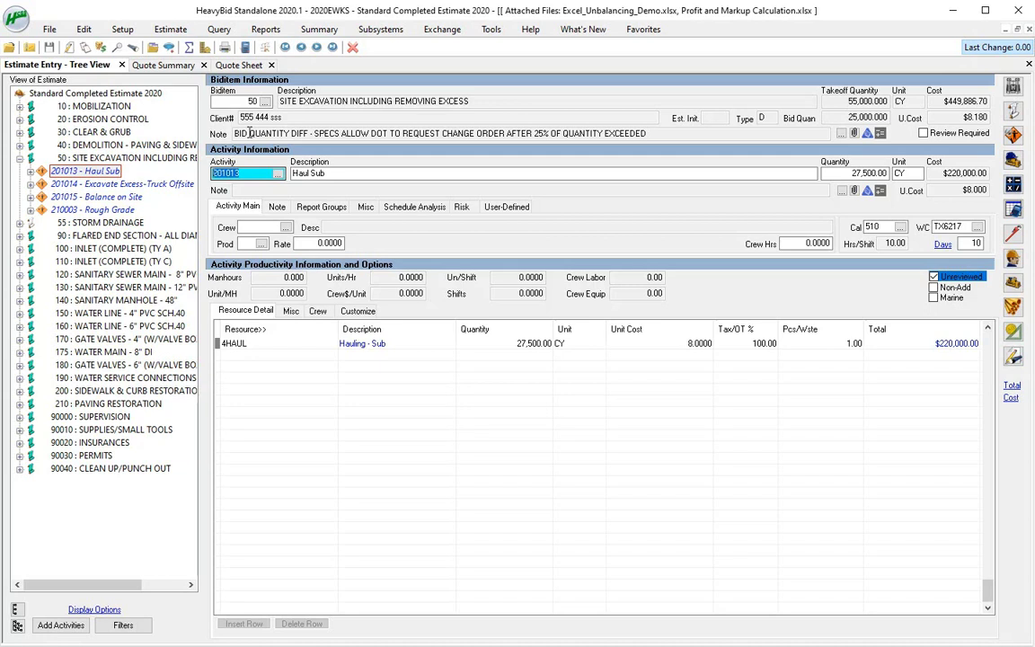
{"action": "key", "text": "Tab"}
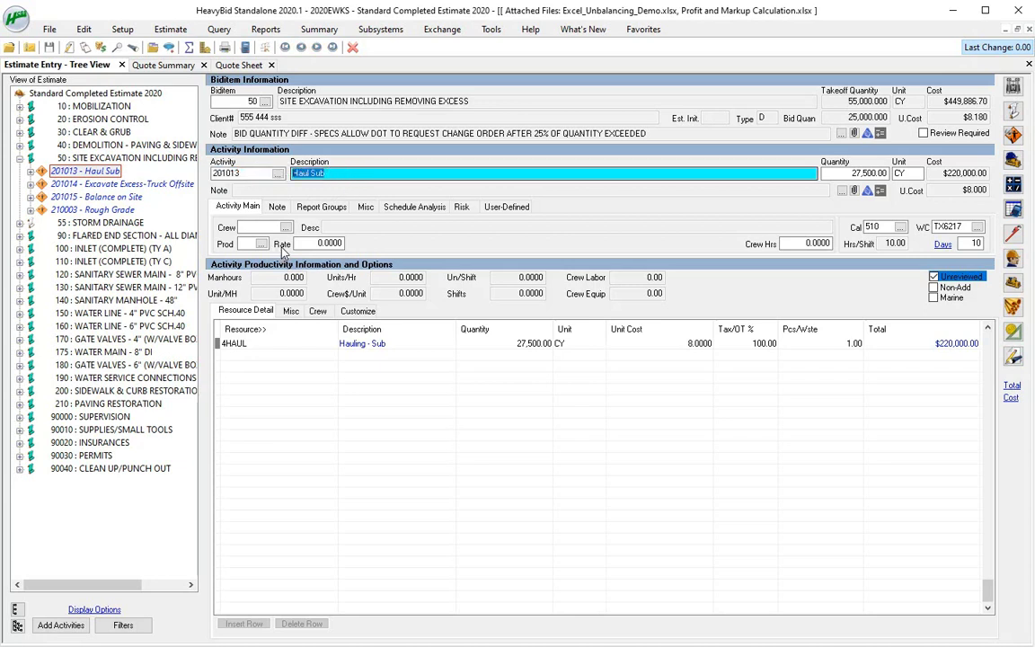
{"action": "left_click", "coordinate": [256, 175]}
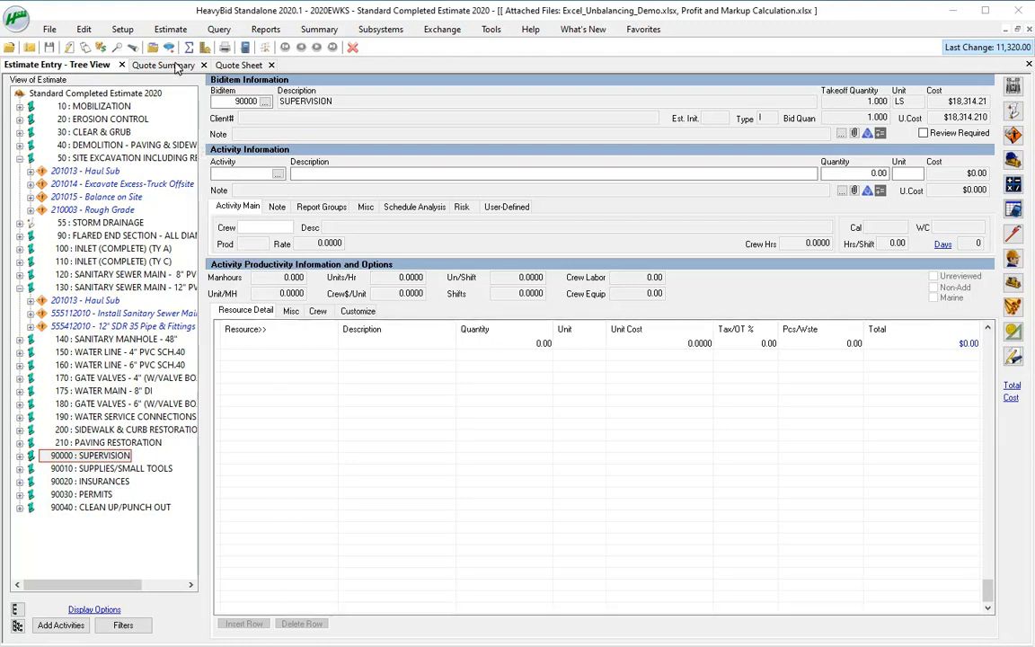
Open the HAUL folder's resource picker with subcontractor descriptions pulled from Biditem.
{"action": "left_click", "coordinate": [224, 65]}
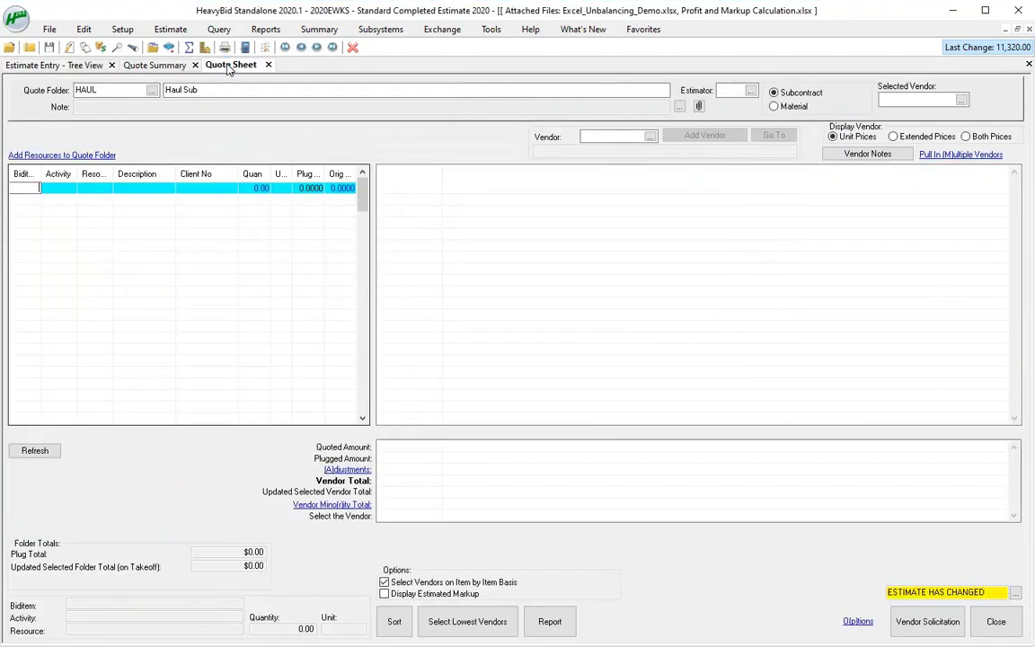
{"action": "left_click", "coordinate": [34, 154]}
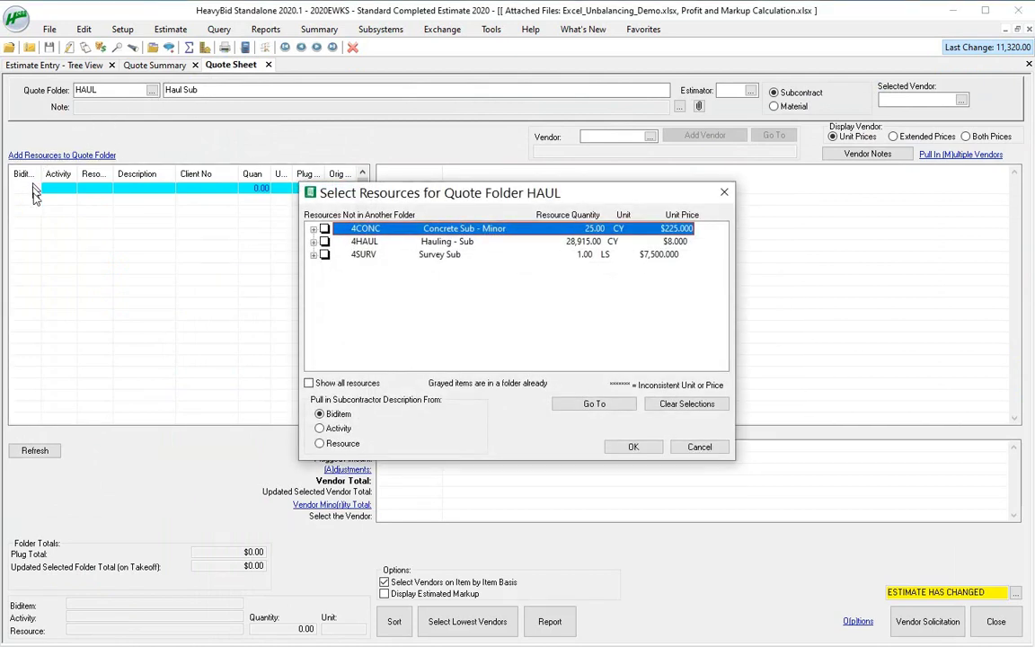
{"action": "left_click", "coordinate": [322, 427]}
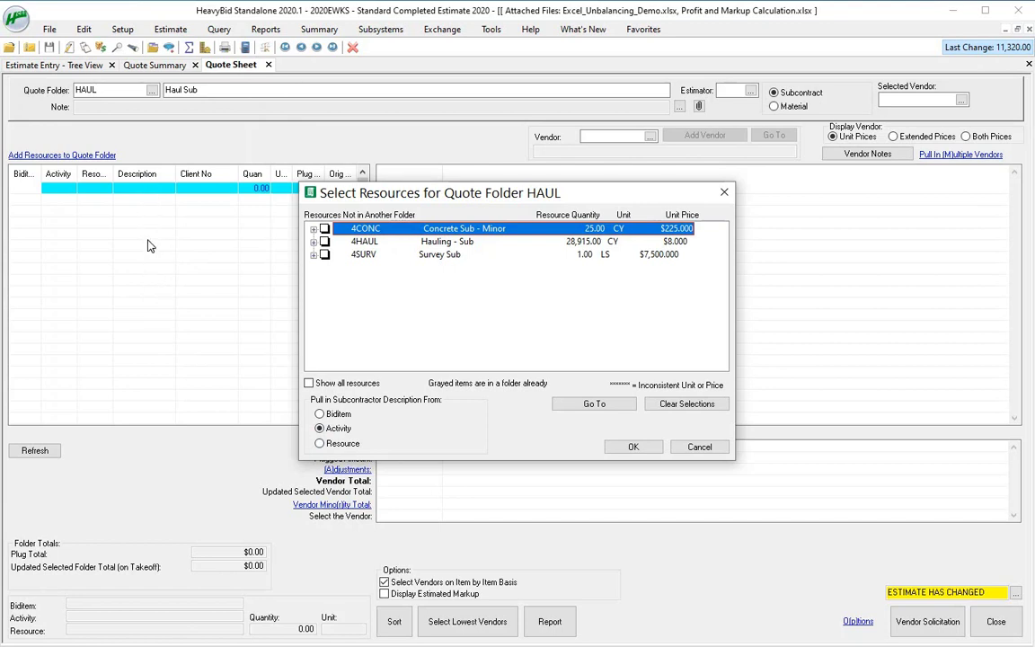
{"action": "left_click", "coordinate": [320, 415]}
{"action": "left_click", "coordinate": [336, 431]}
{"action": "left_click", "coordinate": [320, 414]}
Add the 4HAUL resource to the HAUL folder and widen the Description column.
{"action": "left_click", "coordinate": [325, 240]}
{"action": "left_click", "coordinate": [632, 446]}
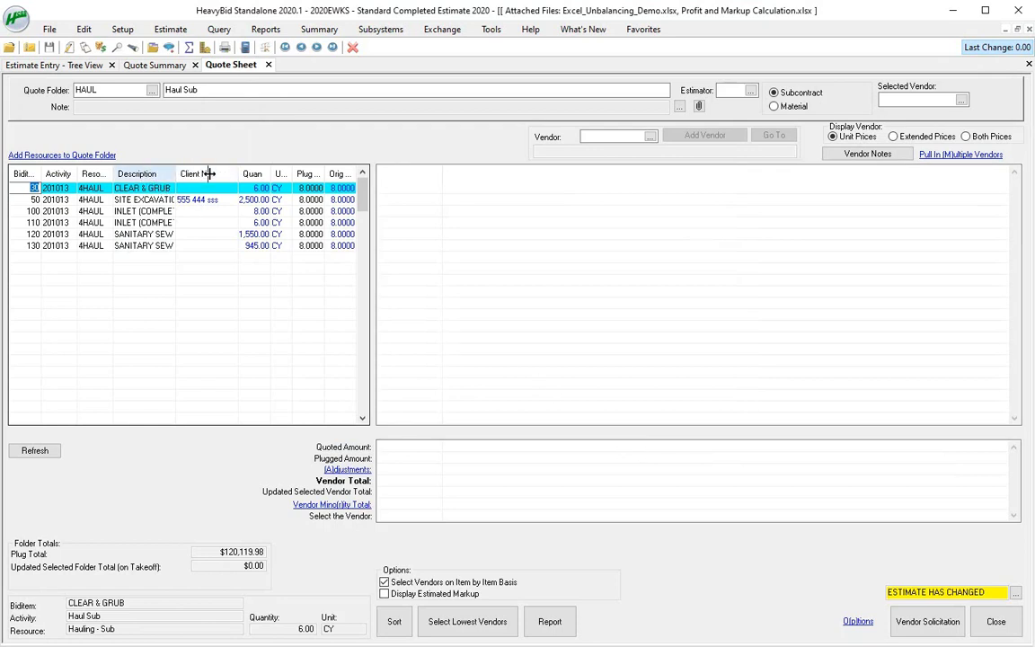
{"action": "left_click_drag", "start_coordinate": [177, 173], "coordinate": [207, 173]}
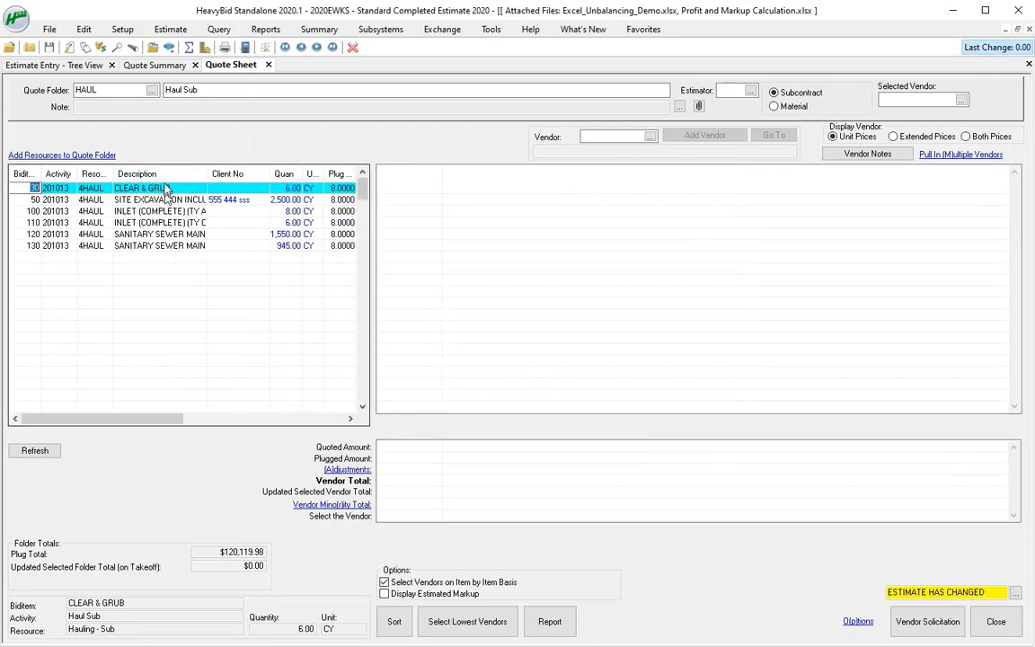
Check the descriptions of rows 110 and 50 and row 50's activity 201013, then reopen the resource picker.
{"action": "left_click", "coordinate": [149, 222]}
{"action": "left_click", "coordinate": [152, 222]}
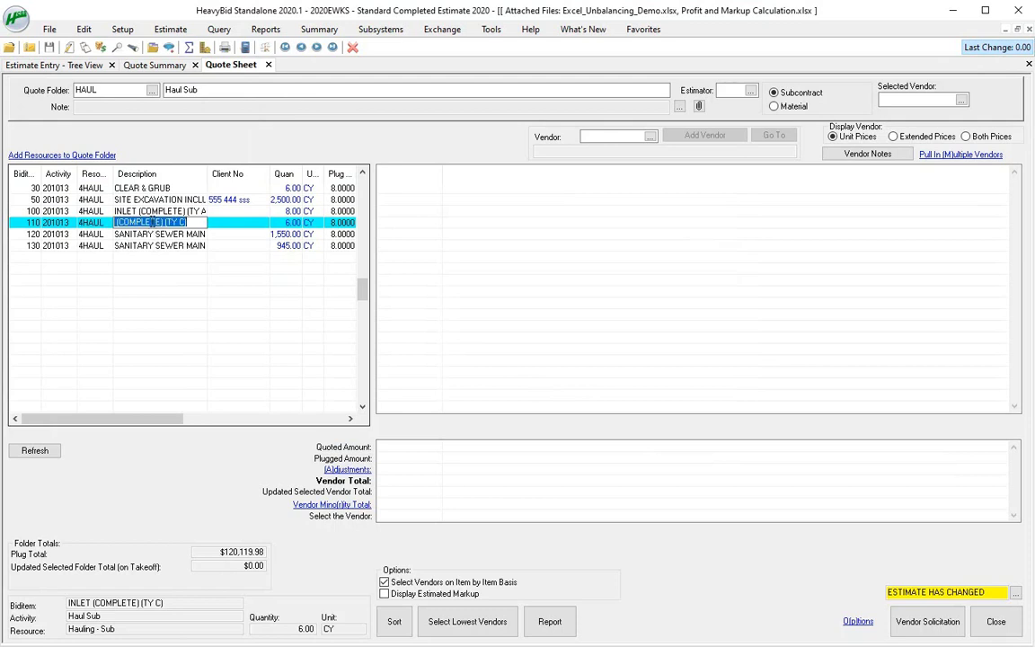
{"action": "left_click", "coordinate": [148, 199]}
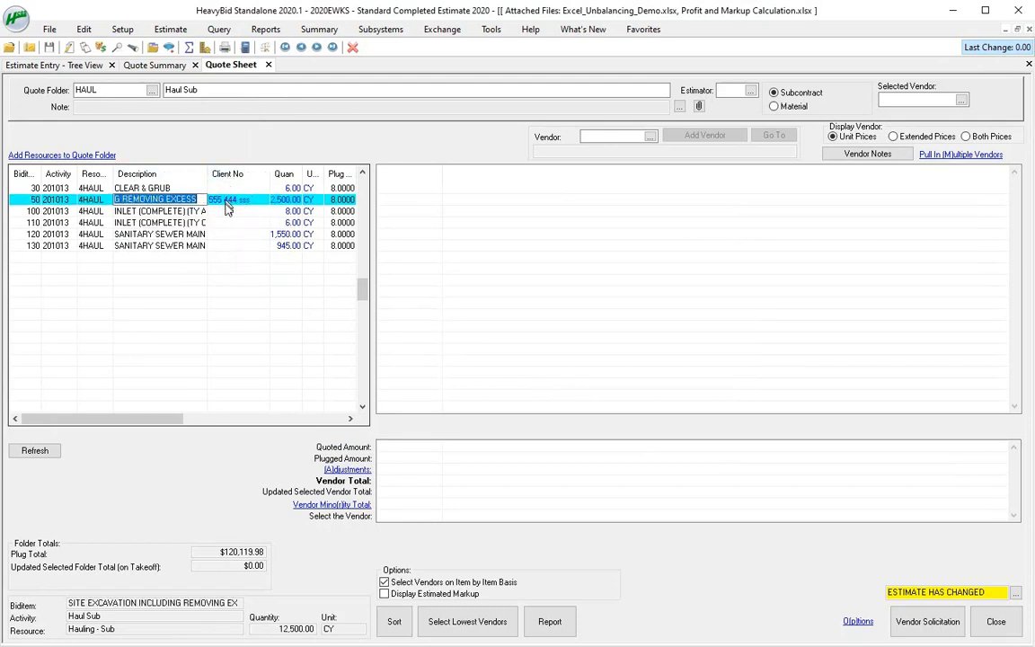
{"action": "left_click", "coordinate": [54, 201]}
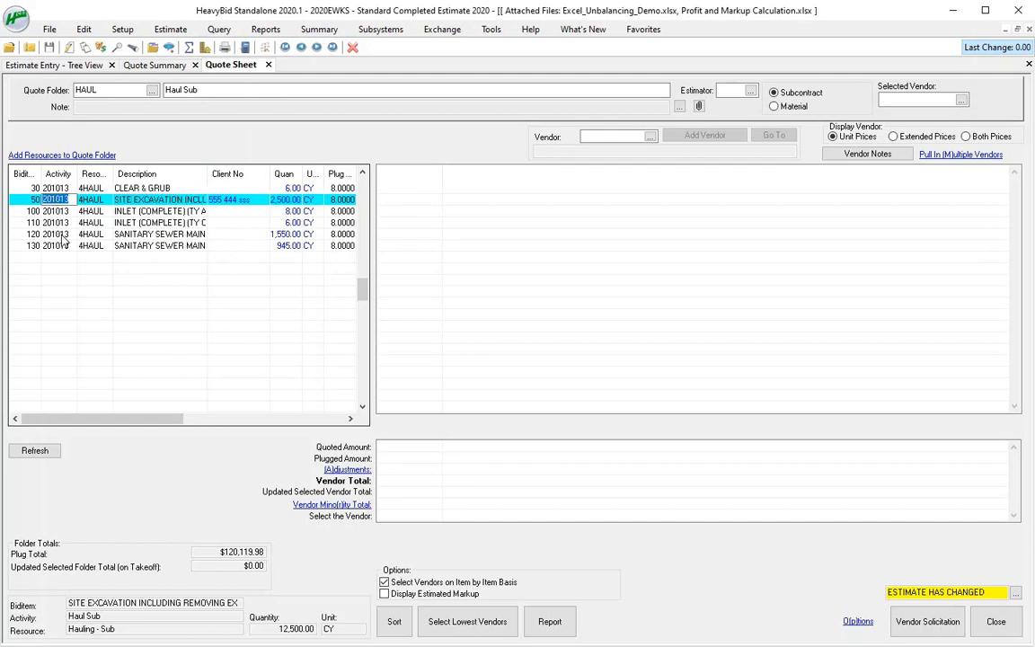
{"action": "left_click", "coordinate": [76, 155]}
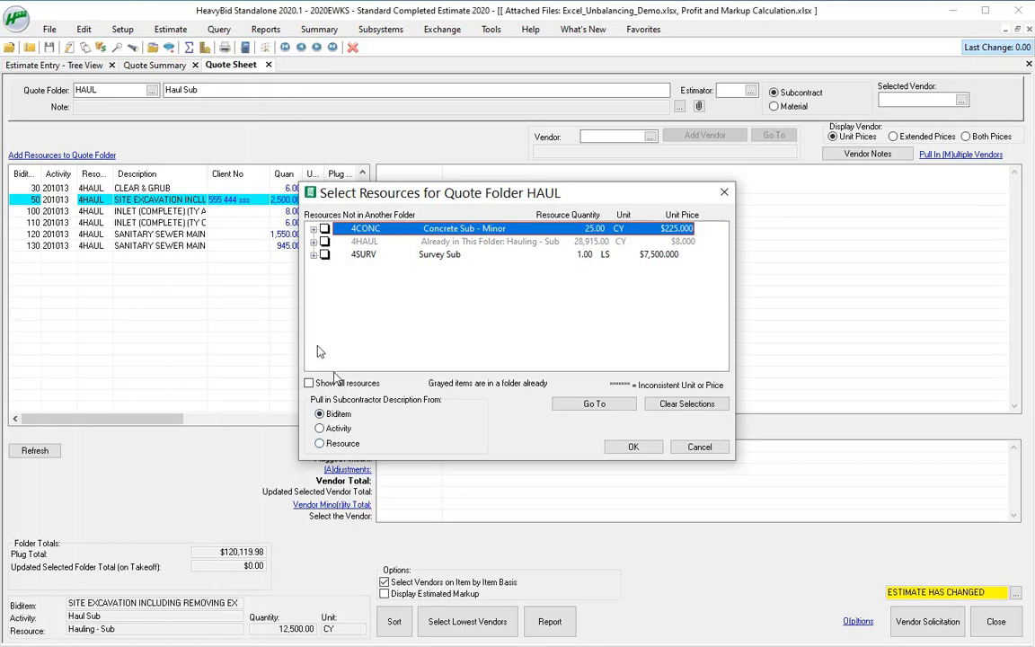
Cancel the resource picker and read row 110's full description, INLET (COMPLETE) (TY C).
{"action": "left_click", "coordinate": [699, 446]}
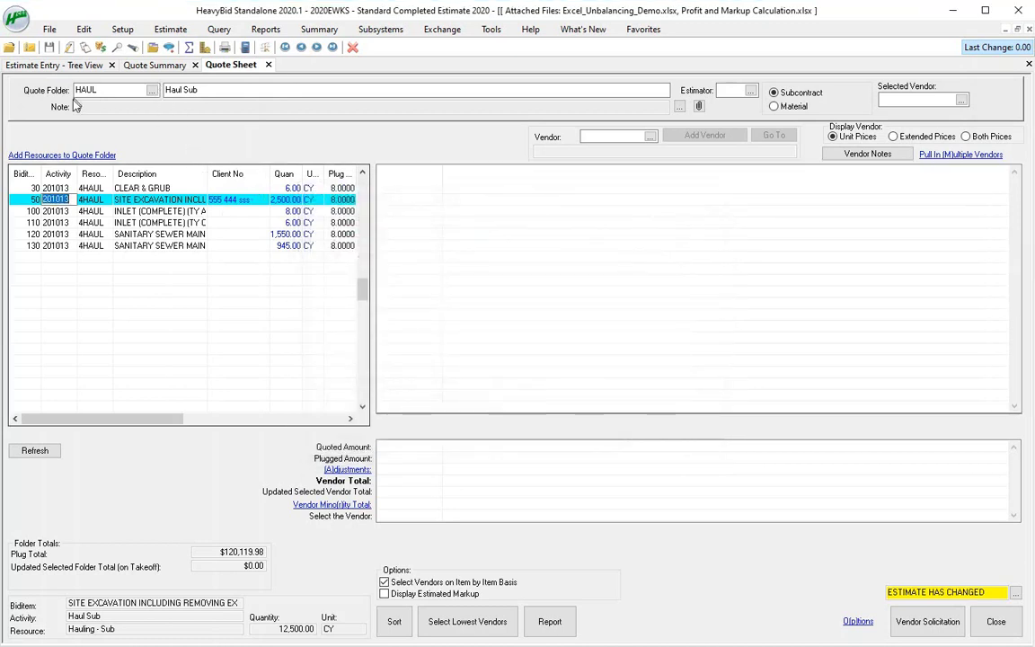
{"action": "left_click", "coordinate": [132, 223]}
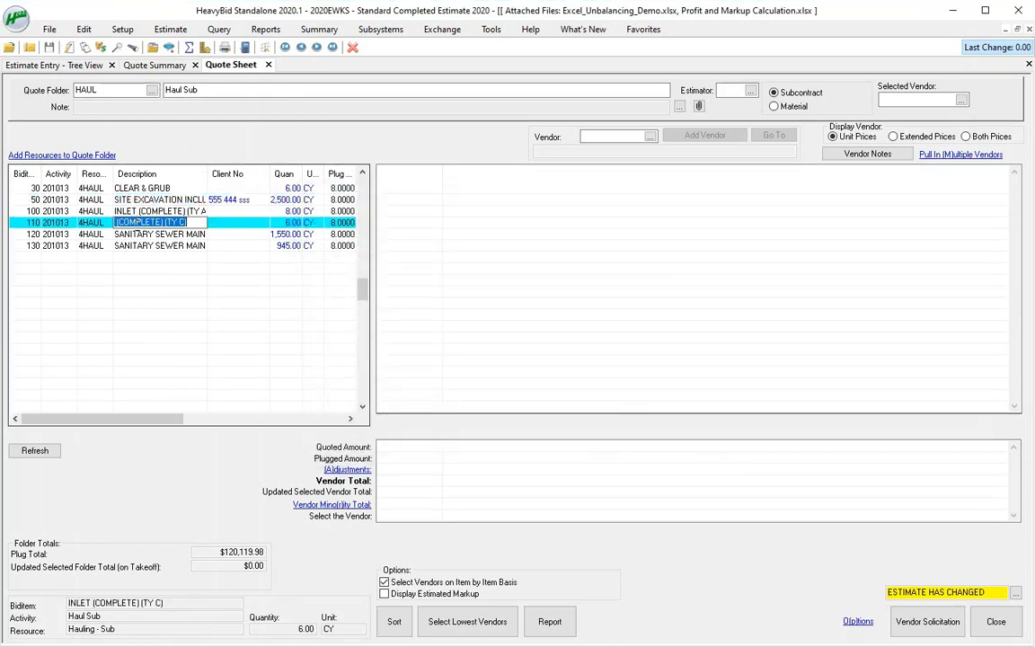
{"action": "left_click", "coordinate": [132, 224]}
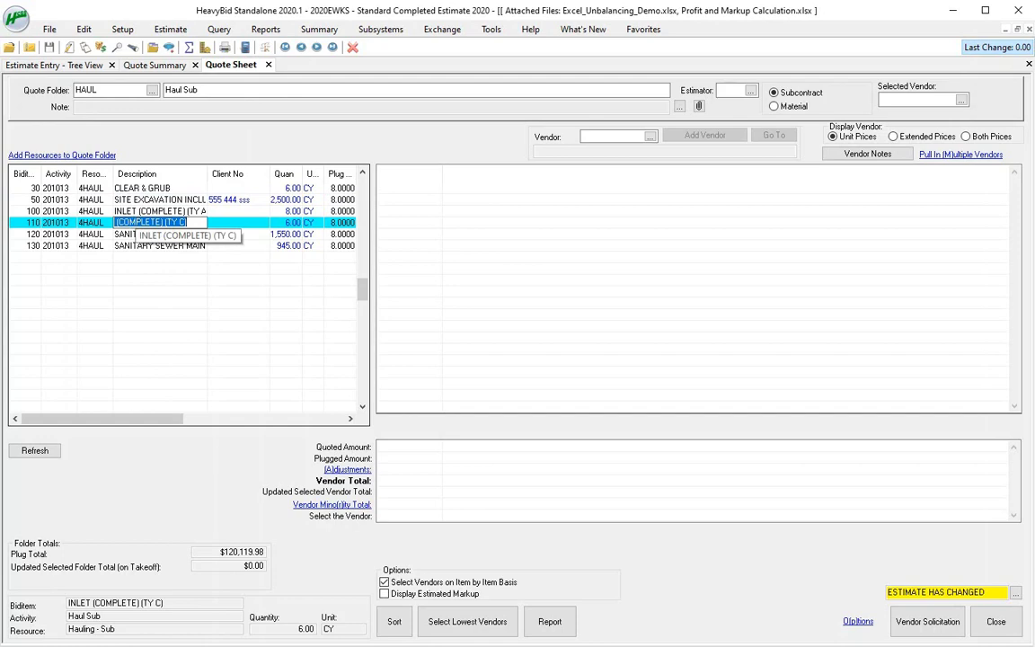